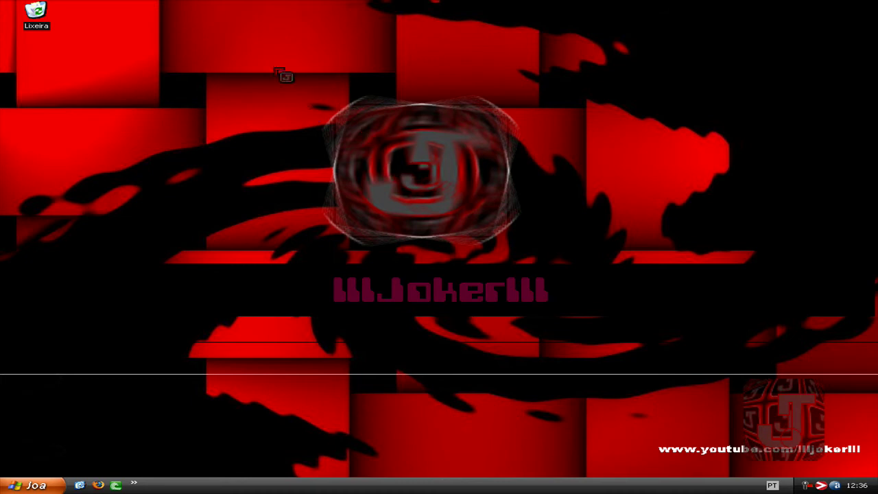
# Step: Arrange the workspace, collapsing and re-expanding the editing and production task lists
pyautogui.moveTo(276, 69); pyautogui.dragTo(469, 288)
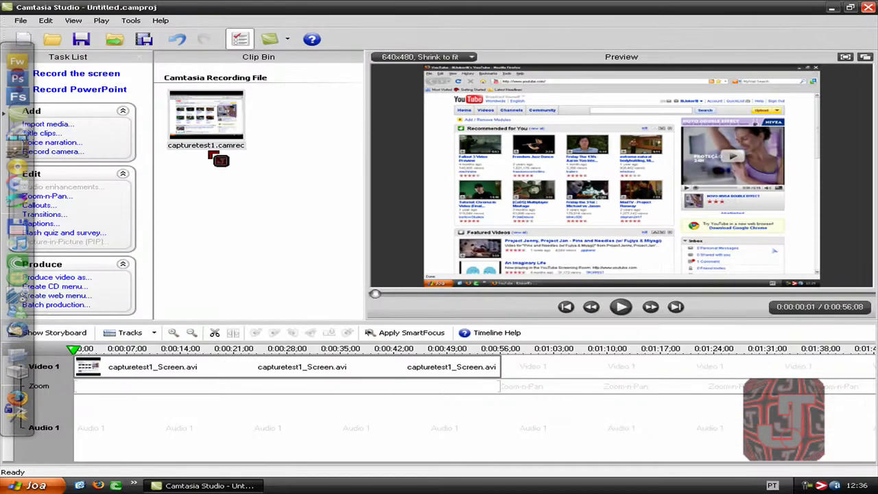
pyautogui.moveTo(127, 370)
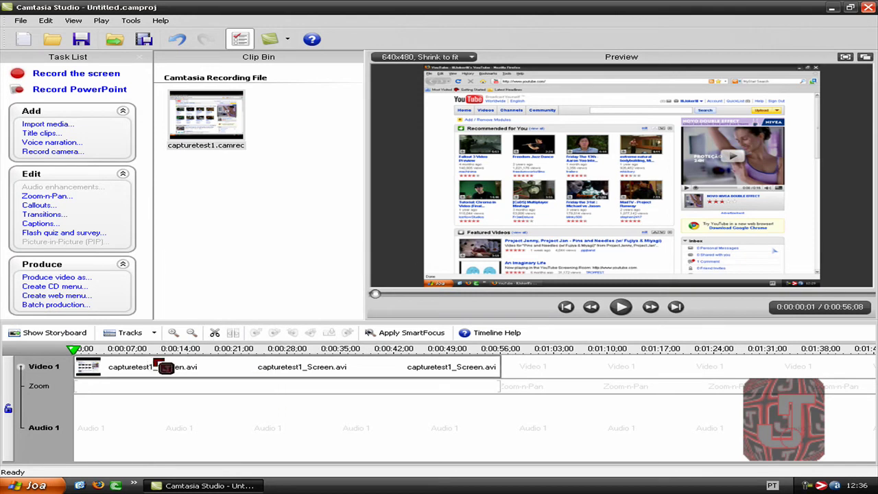
pyautogui.click(366, 225)
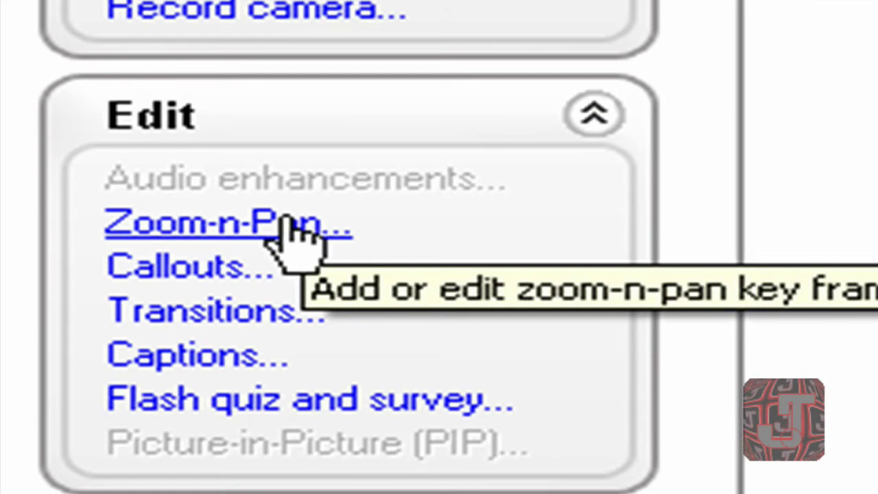
pyautogui.click(594, 114)
pyautogui.click(595, 209)
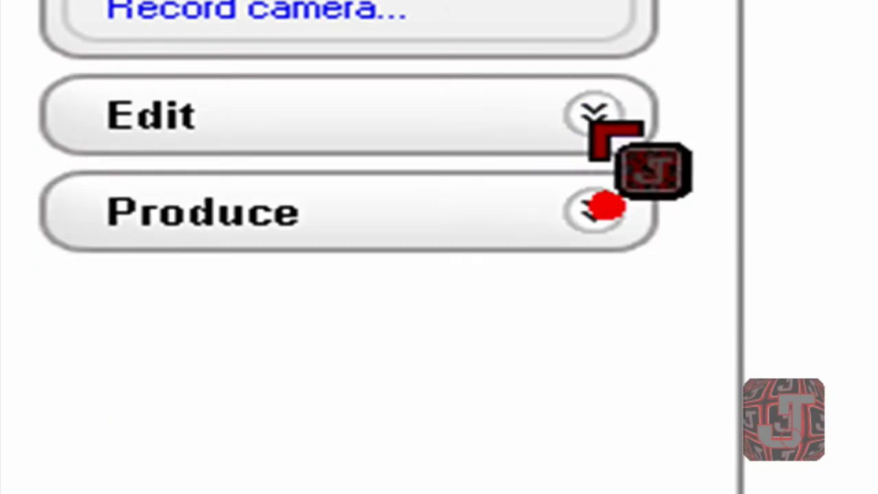
pyautogui.click(594, 210)
pyautogui.click(594, 114)
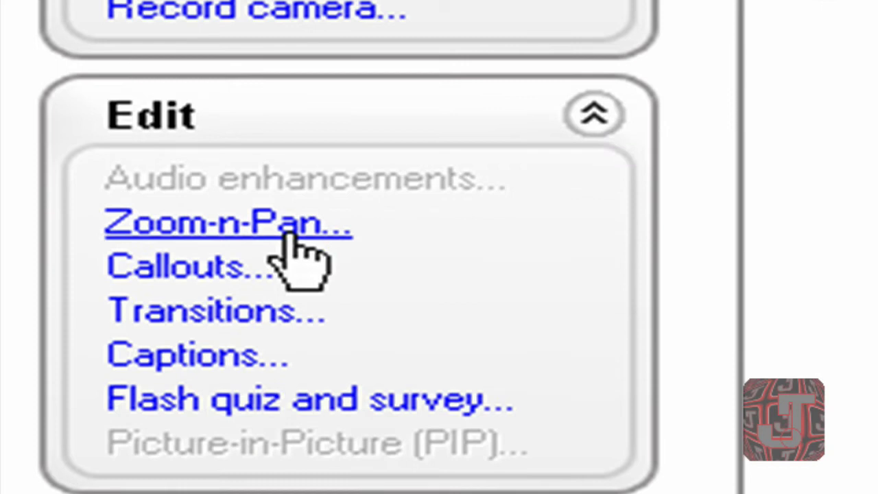
# Step: Add a Zoom-n-Pan keyframe scaled to 142%, framed on the lower-right Inbox section
pyautogui.click(230, 227)
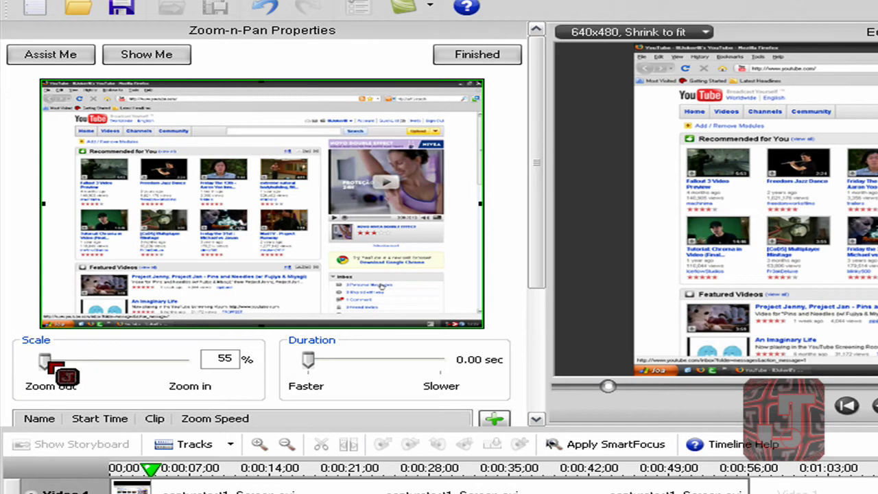
pyautogui.moveTo(69, 370); pyautogui.dragTo(108, 352)
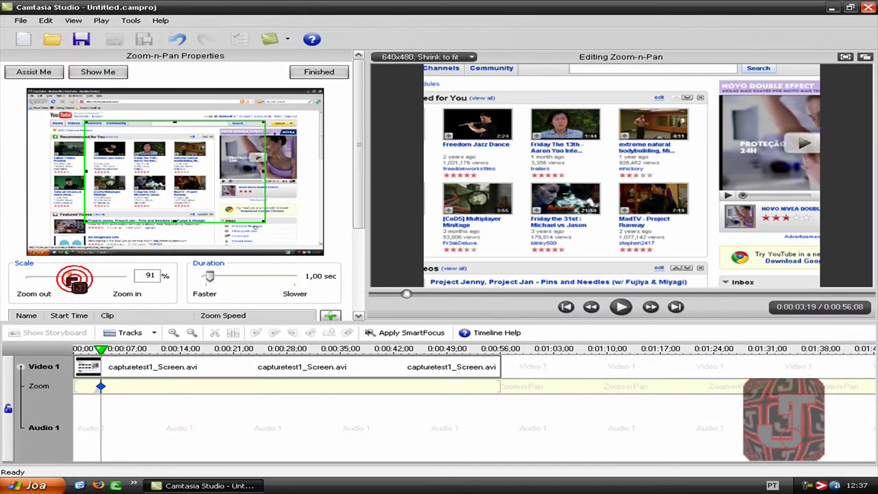
pyautogui.moveTo(67, 281); pyautogui.dragTo(88, 277)
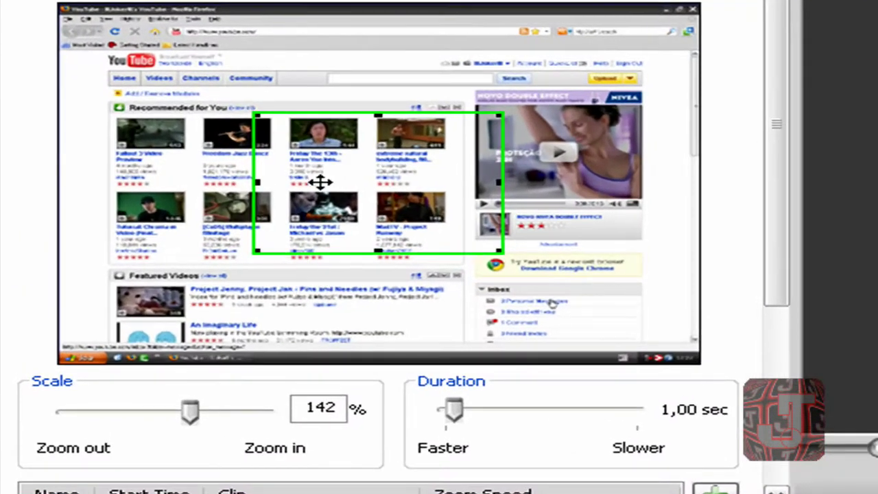
pyautogui.moveTo(319, 182); pyautogui.dragTo(491, 286)
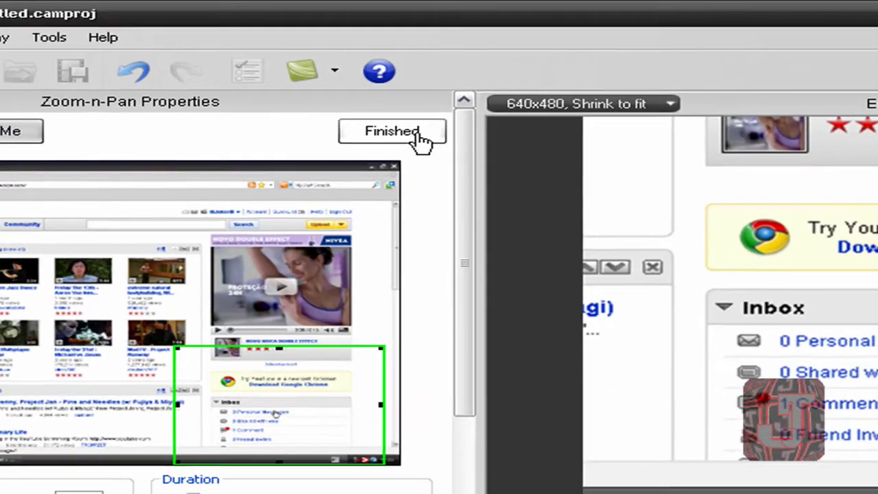
# Step: Finish the 142% keyframe, pause the preview, and add a zoom-out keyframe back to 55% full frame
pyautogui.click(309, 95)
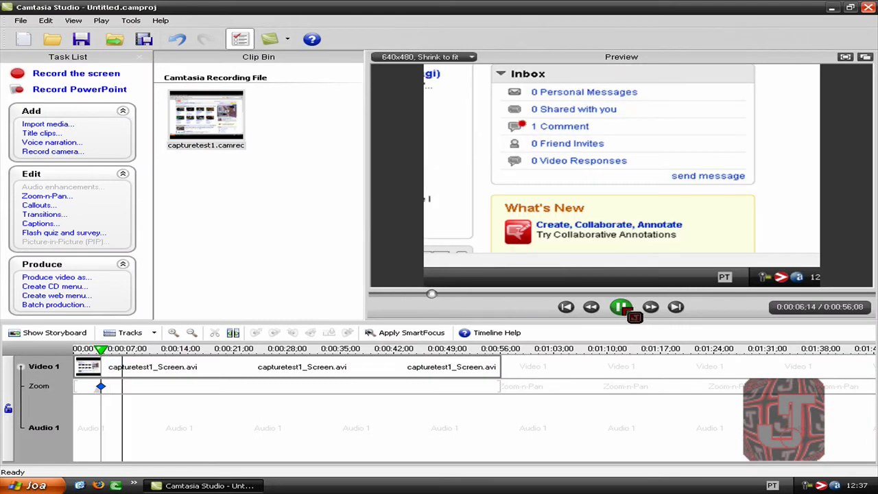
pyautogui.click(621, 306)
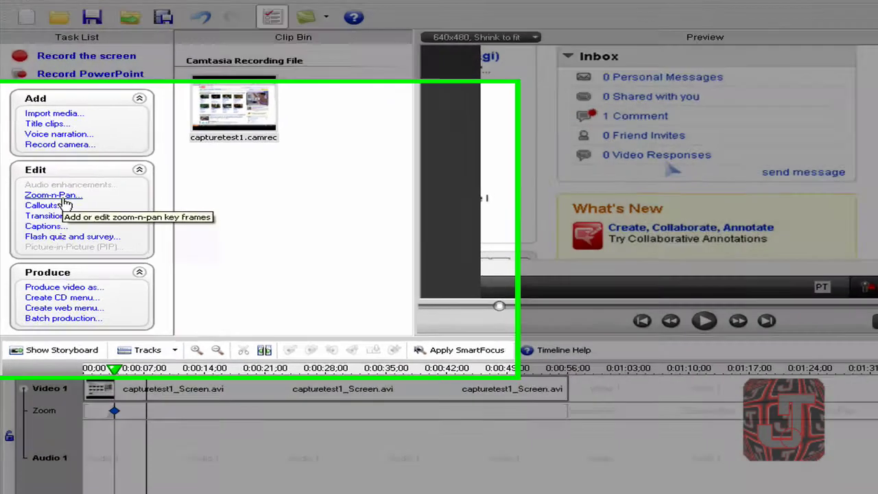
pyautogui.click(65, 199)
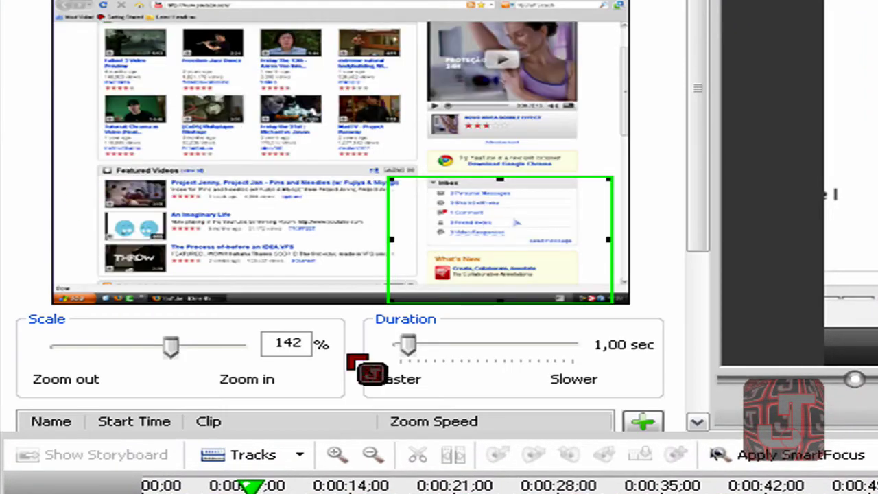
pyautogui.moveTo(171, 348); pyautogui.dragTo(16, 366)
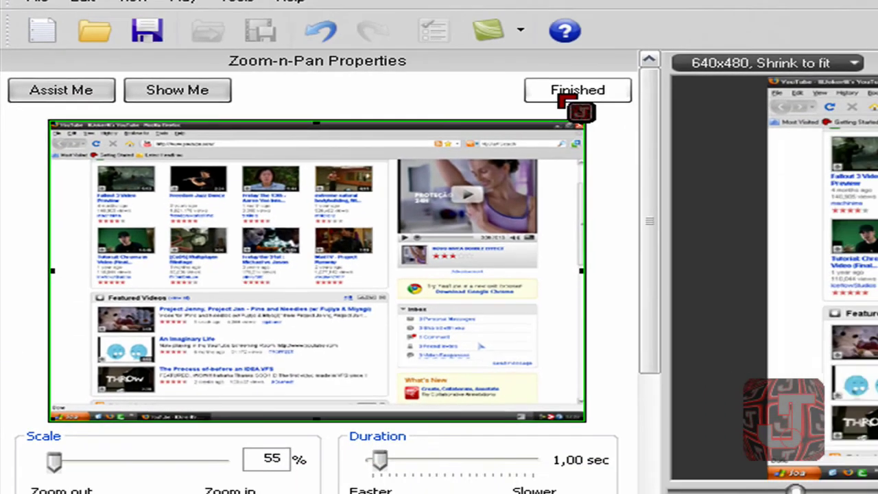
pyautogui.click(620, 92)
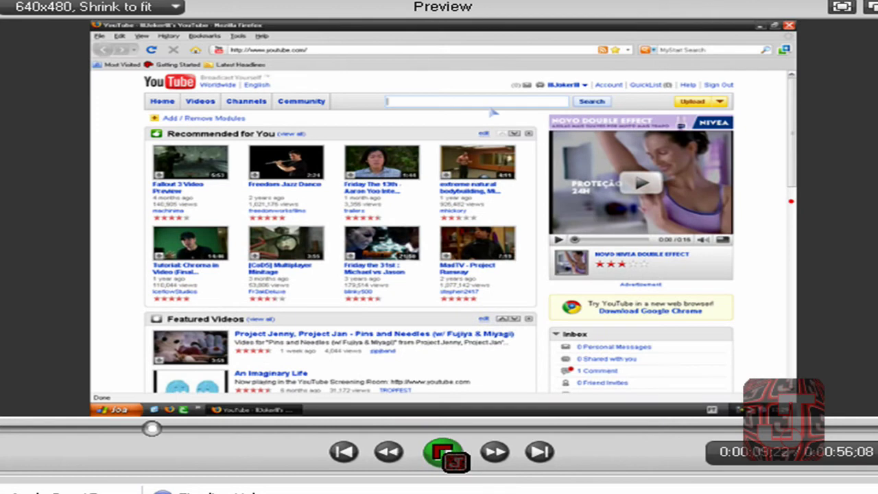
# Step: At 0:00:09;22 add a zoom keyframe at 193% framed on the browser's address bar
pyautogui.click(445, 451)
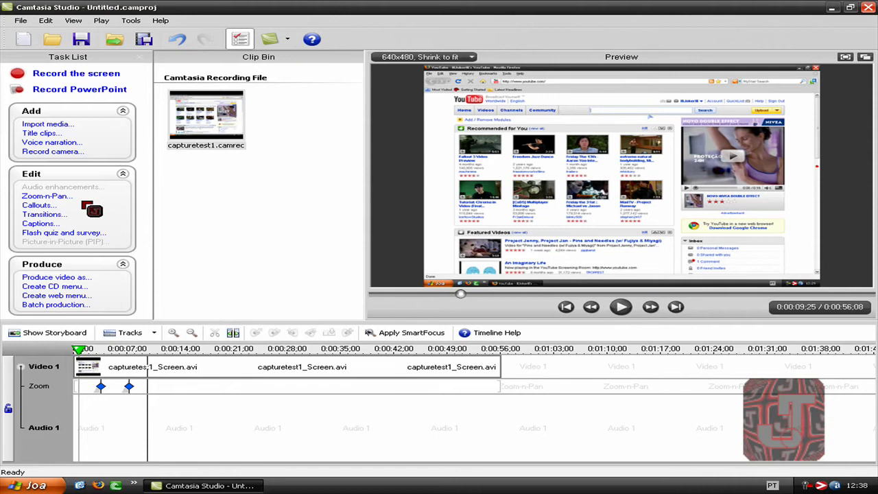
pyautogui.click(49, 197)
pyautogui.moveTo(118, 288); pyautogui.dragTo(68, 287)
pyautogui.click(26, 279)
pyautogui.moveTo(183, 157); pyautogui.dragTo(123, 94)
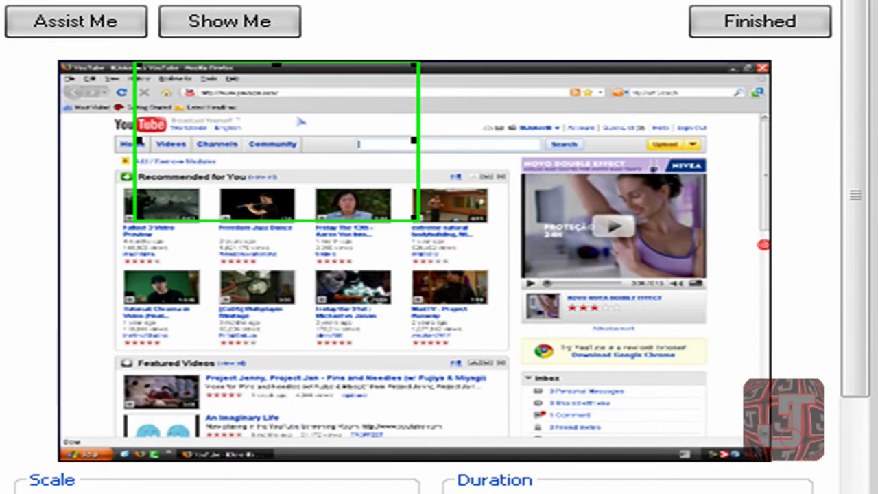
pyautogui.moveTo(206, 491); pyautogui.dragTo(228, 491)
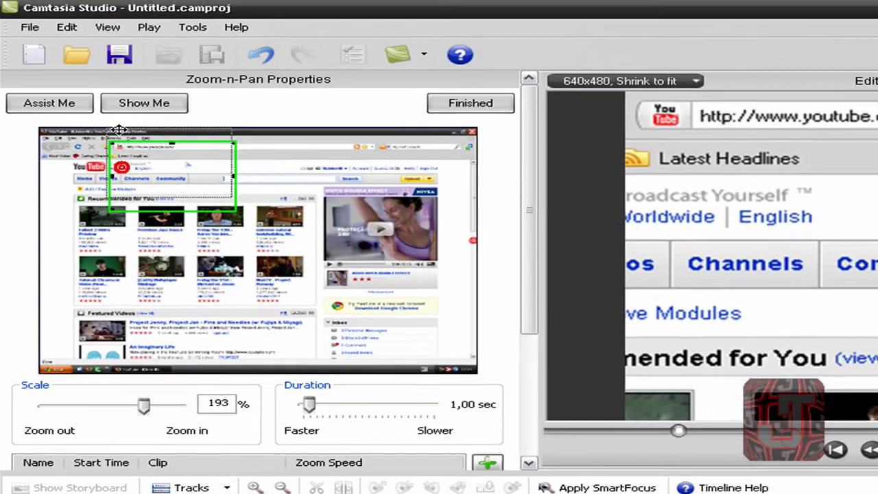
pyautogui.moveTo(119, 130); pyautogui.dragTo(121, 132)
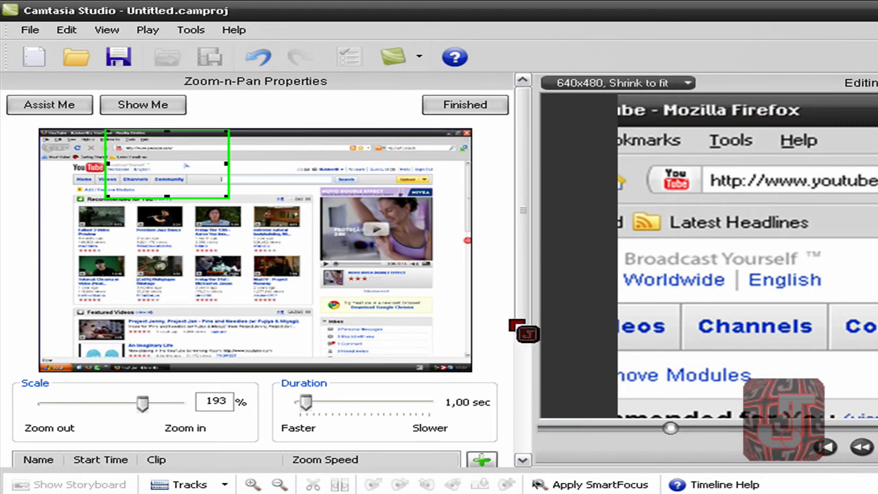
# Step: Tilt the zoomed address-bar view strongly to one side for a 3-D angle
pyautogui.moveTo(532, 327); pyautogui.dragTo(534, 460)
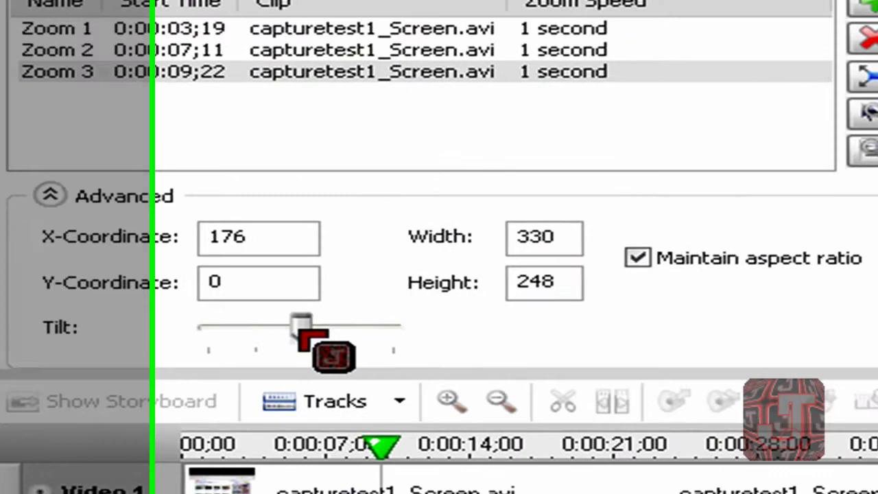
pyautogui.moveTo(185, 434); pyautogui.dragTo(173, 436)
pyautogui.moveTo(102, 367); pyautogui.dragTo(25, 370)
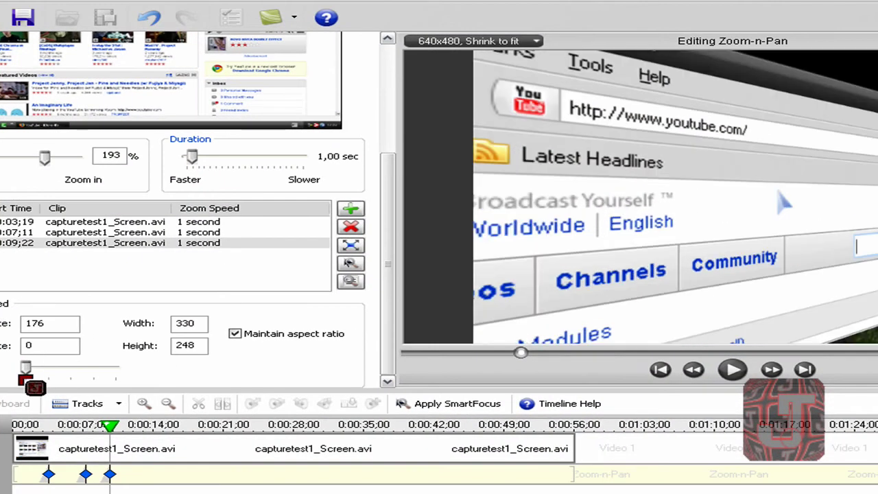
pyautogui.moveTo(386, 179); pyautogui.dragTo(388, 77)
# Step: Close the zoom editor and play the clip, pausing at the address-bar suggestions
pyautogui.click(361, 60)
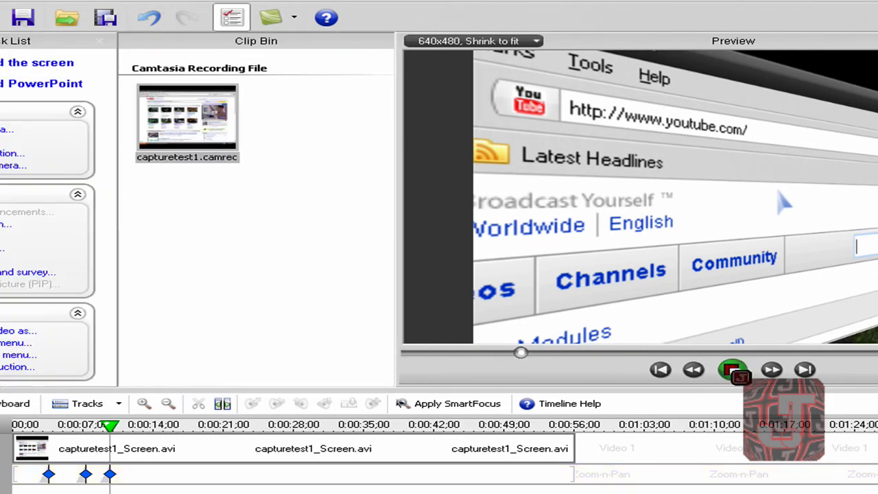
pyautogui.click(730, 369)
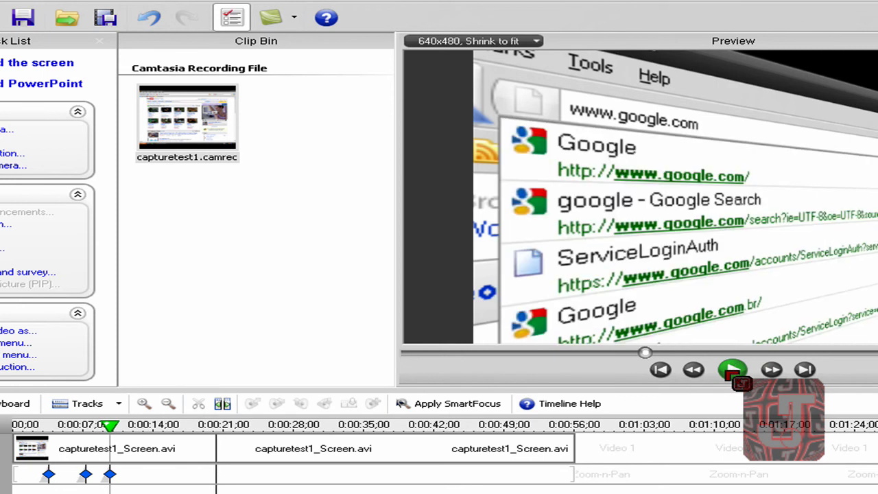
pyautogui.click(733, 370)
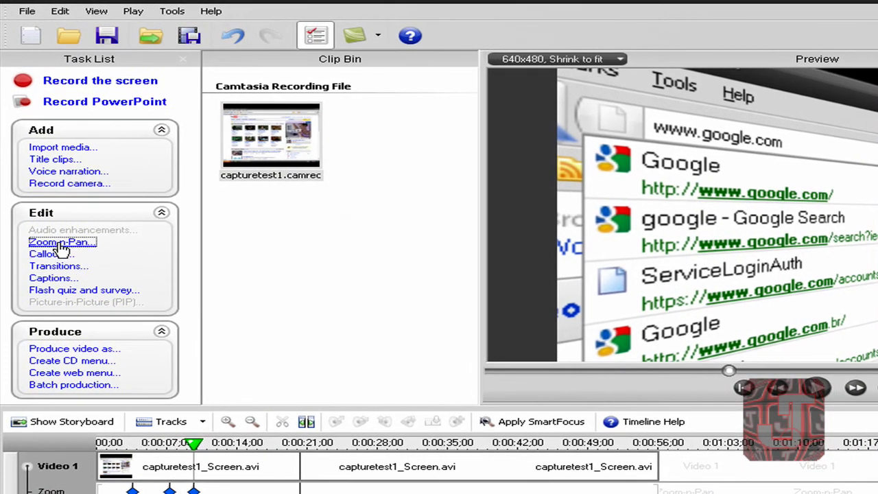
# Step: Add a keyframe near 0:20 zooming out to full-screen 55%, then rewind the preview to about 0:13
pyautogui.click(62, 243)
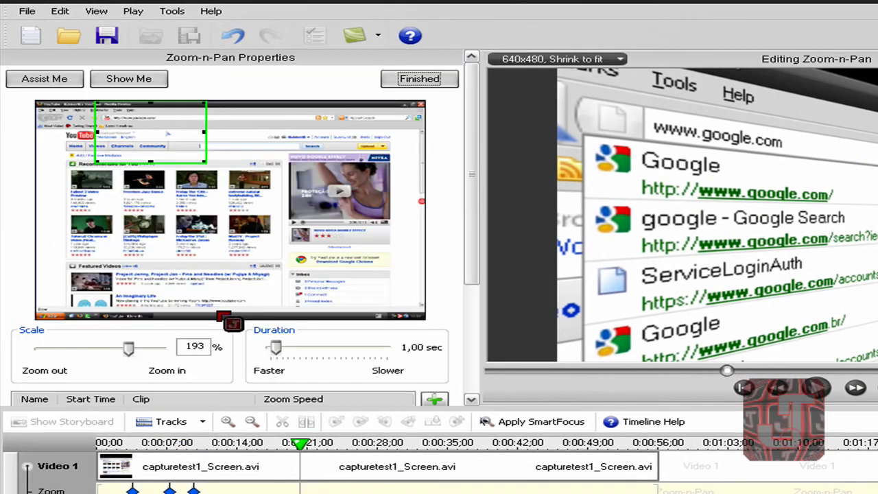
pyautogui.moveTo(131, 351); pyautogui.dragTo(39, 348)
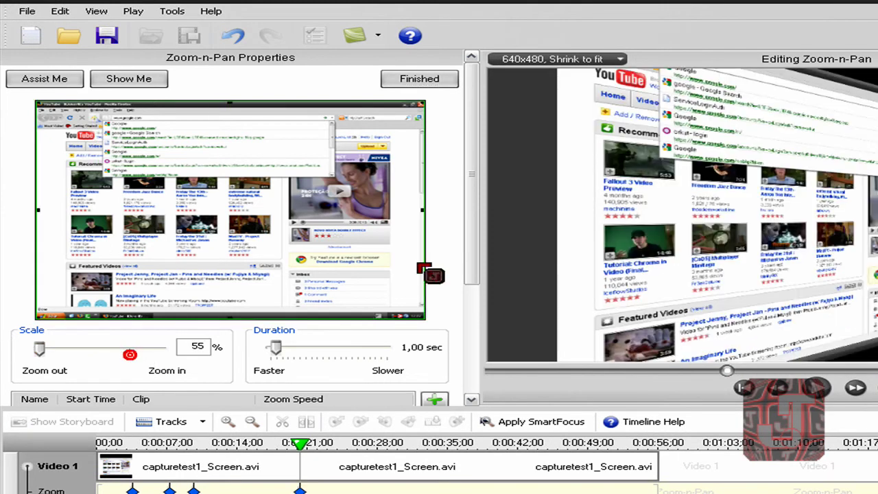
pyautogui.scroll(-5, 473, 265)
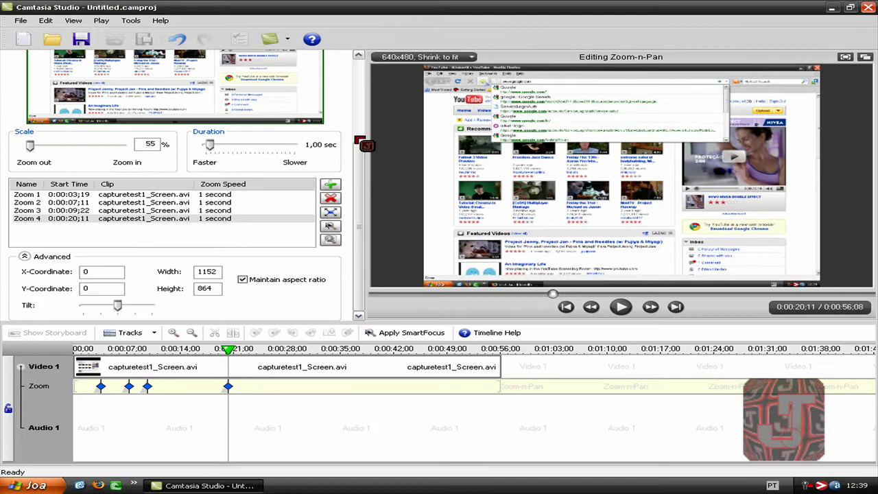
pyautogui.scroll(5, 360, 144)
pyautogui.click(322, 74)
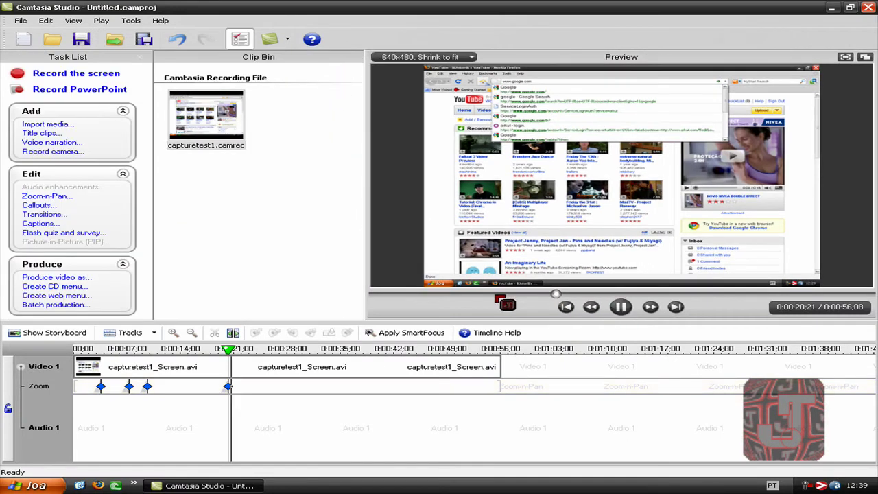
pyautogui.moveTo(553, 294); pyautogui.dragTo(495, 294)
# Step: Pause near 0:24 on the Google homepage and add a 134% zoom on the logo and search box
pyautogui.click(621, 308)
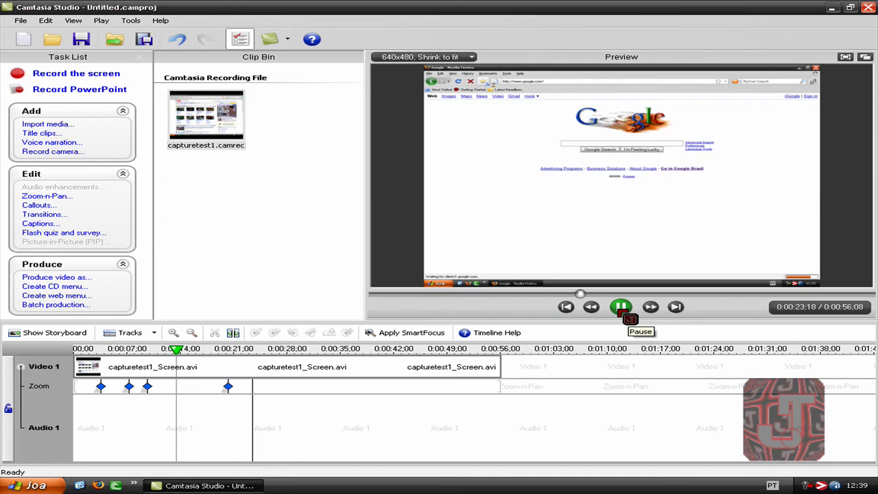
pyautogui.click(620, 306)
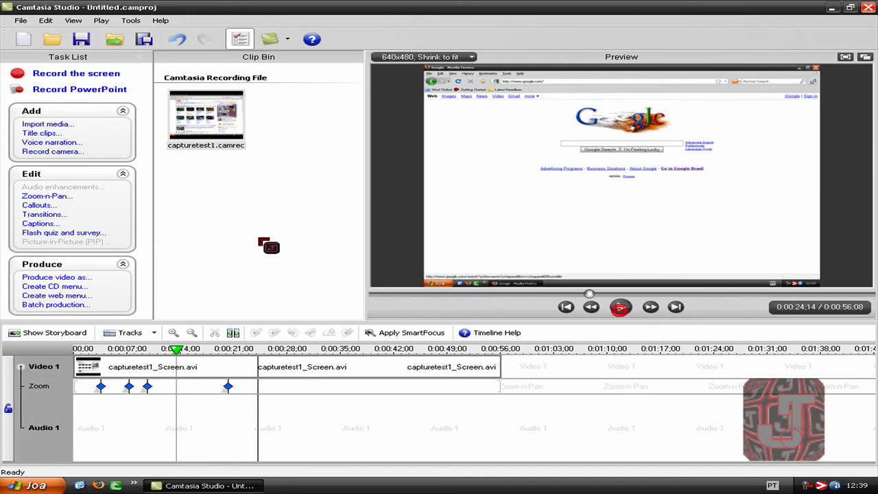
pyautogui.click(58, 199)
pyautogui.moveTo(157, 276); pyautogui.dragTo(85, 276)
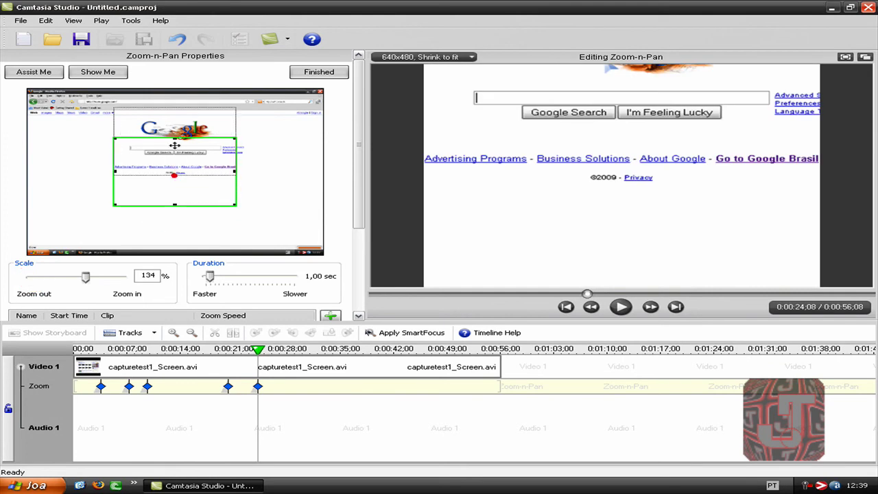
pyautogui.click(319, 71)
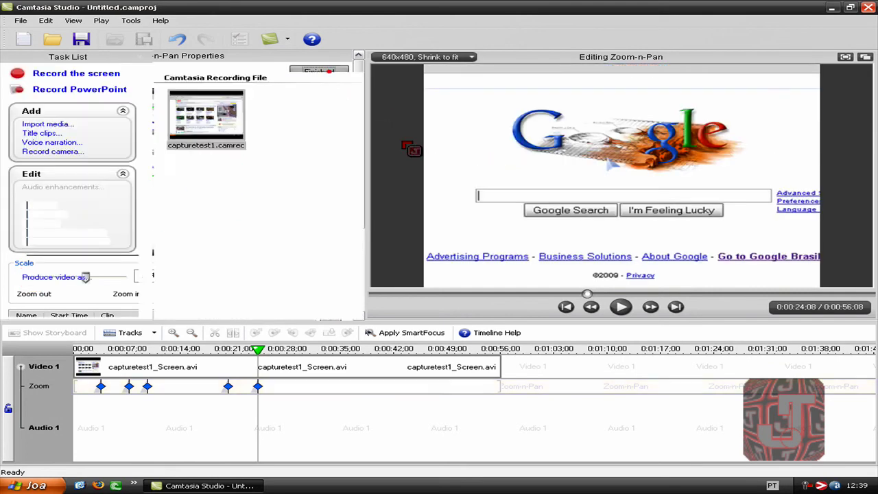
pyautogui.click(621, 307)
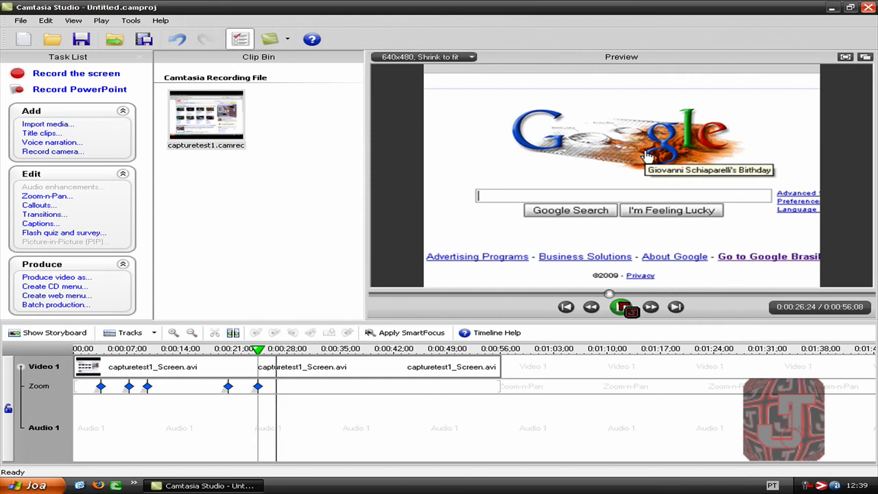
pyautogui.click(49, 196)
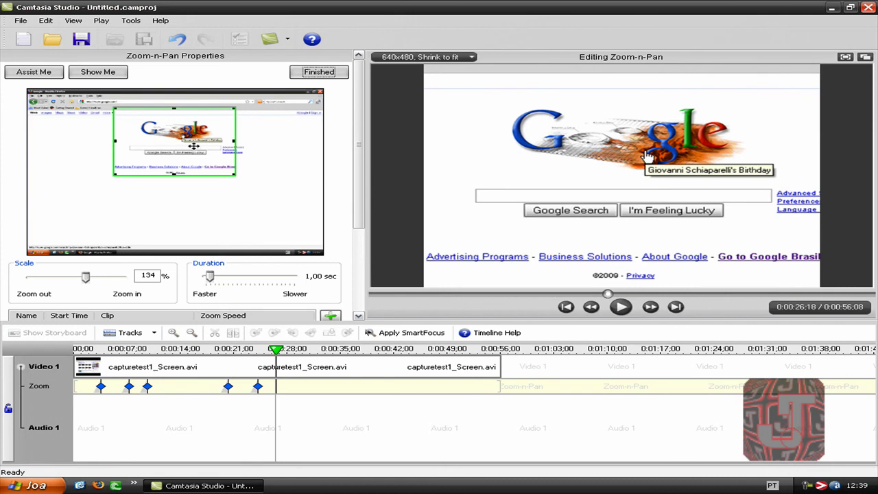
# Step: Zoom to 200% on the lower-left taskbar and status URL at 0:26
pyautogui.moveTo(193, 146); pyautogui.dragTo(101, 244)
pyautogui.moveTo(85, 277); pyautogui.dragTo(98, 276)
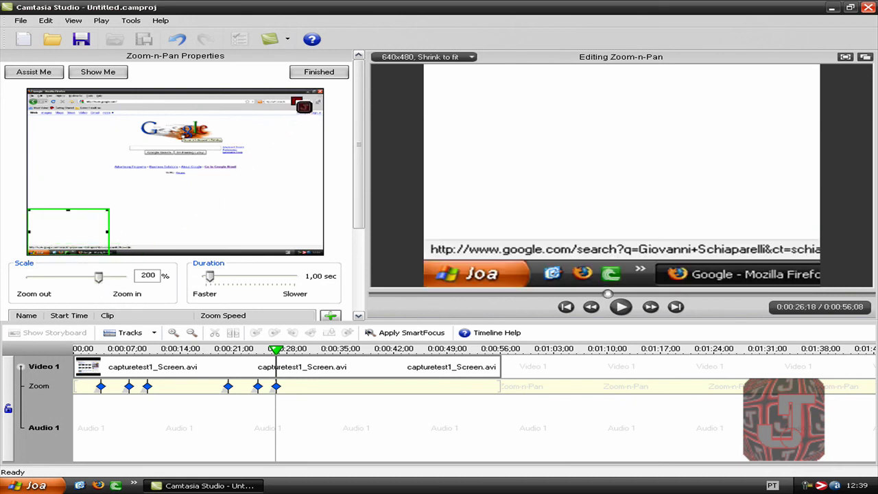
pyautogui.click(319, 72)
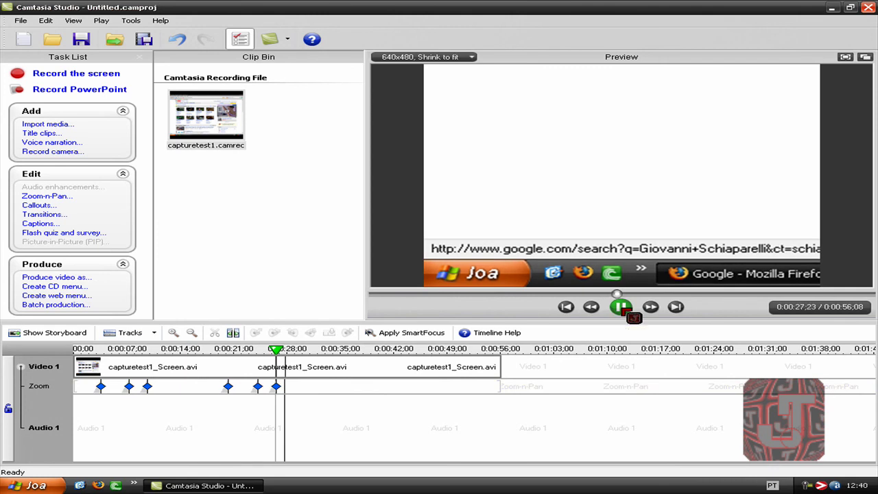
# Step: Add a keyframe at 0:27 zooming fully back out to 55% over the Google page
pyautogui.click(65, 197)
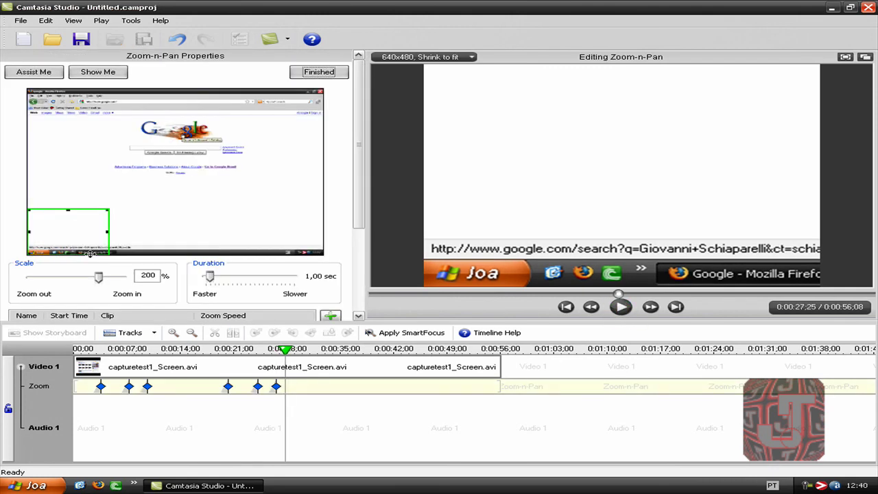
pyautogui.moveTo(104, 280); pyautogui.dragTo(49, 277)
pyautogui.moveTo(98, 233); pyautogui.dragTo(163, 161)
pyautogui.moveTo(50, 277); pyautogui.dragTo(30, 277)
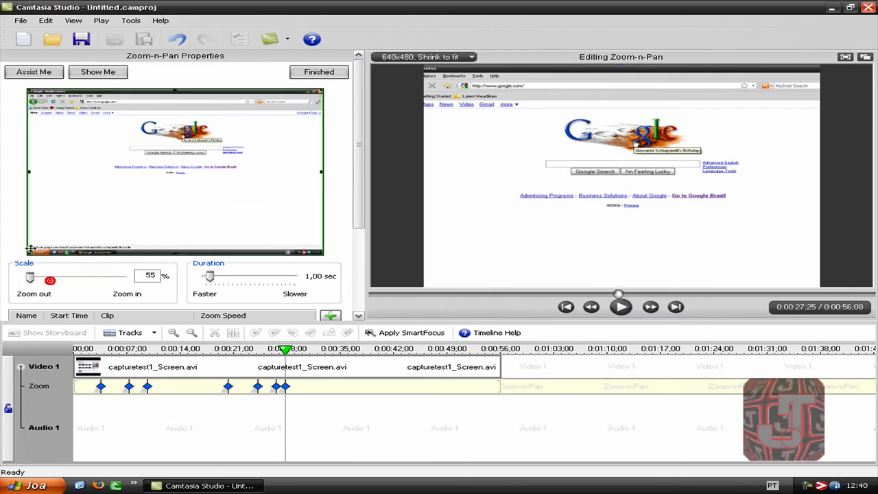
pyautogui.click(316, 72)
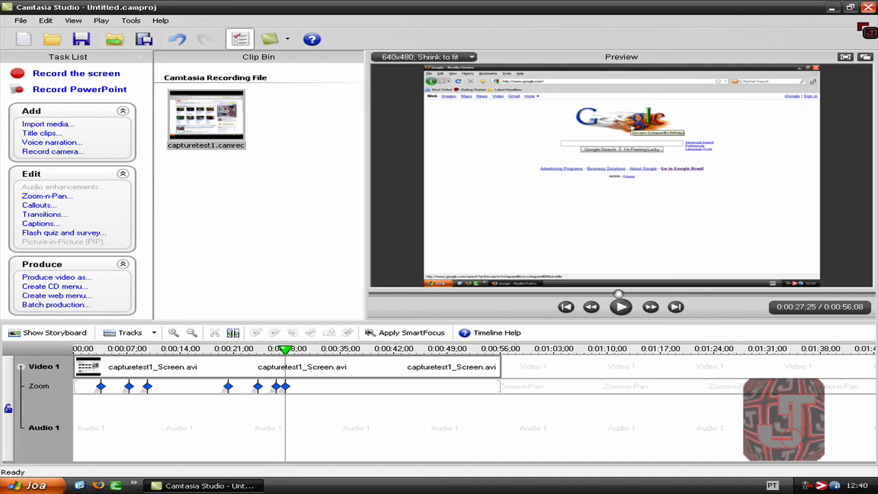
# Step: Close Camtasia Studio, answering Não to discard the unsaved project changes
pyautogui.click(868, 7)
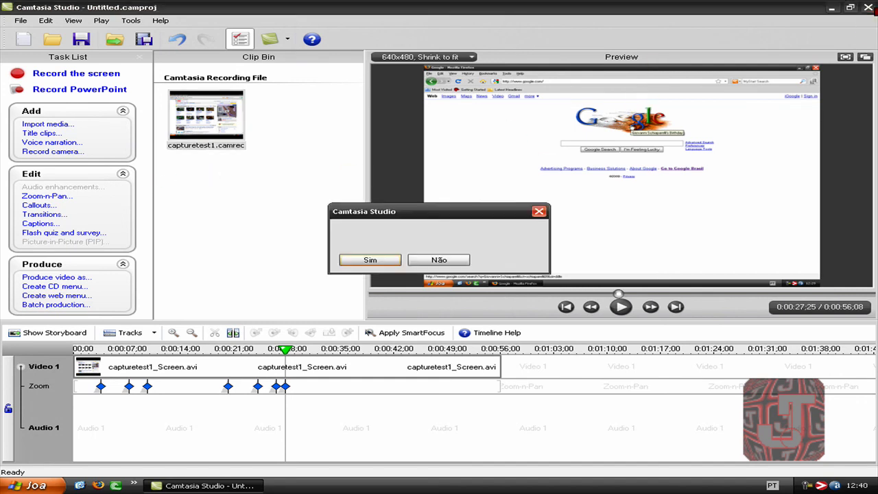
pyautogui.click(440, 261)
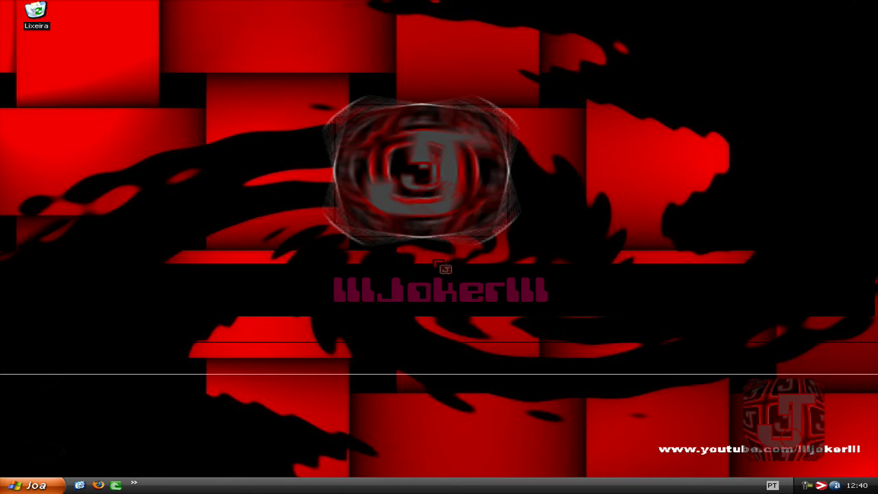